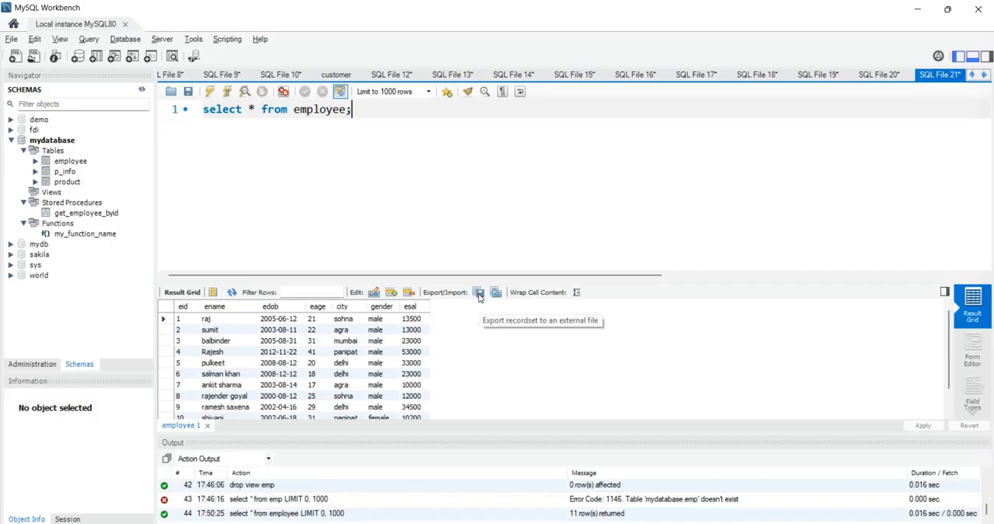
Step: Export the employee query results to the Desktop as a CSV file named employee
left_click(479, 291)
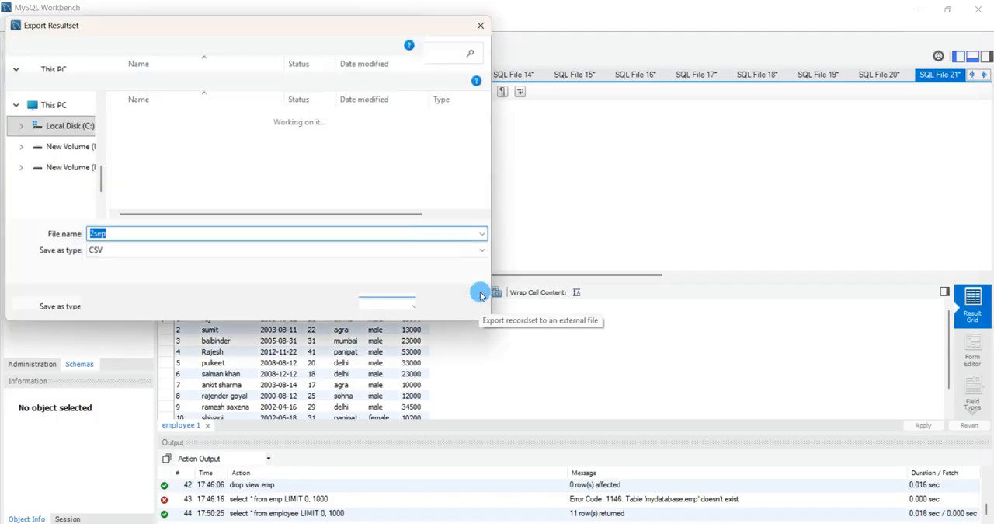
left_click_drag(292, 33, 482, 42)
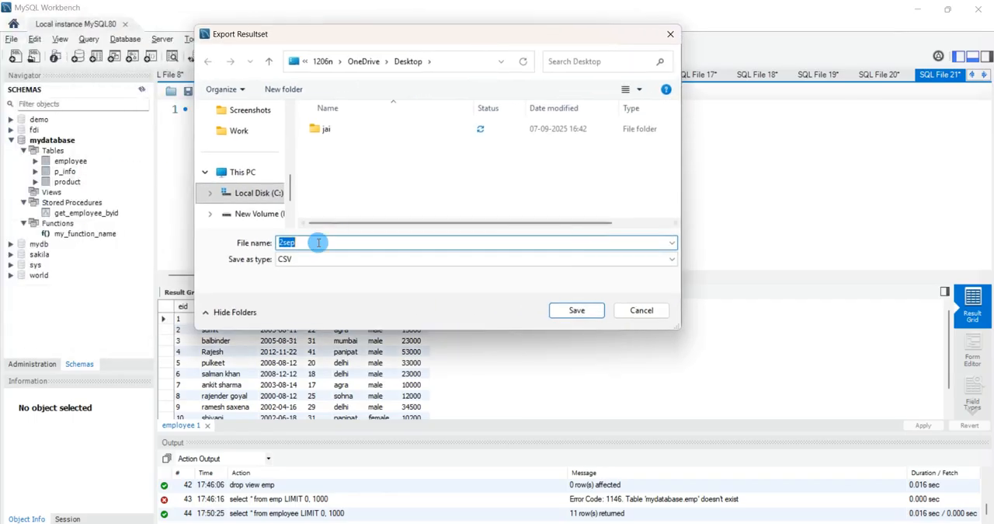
scroll(248, 167, "up", 3)
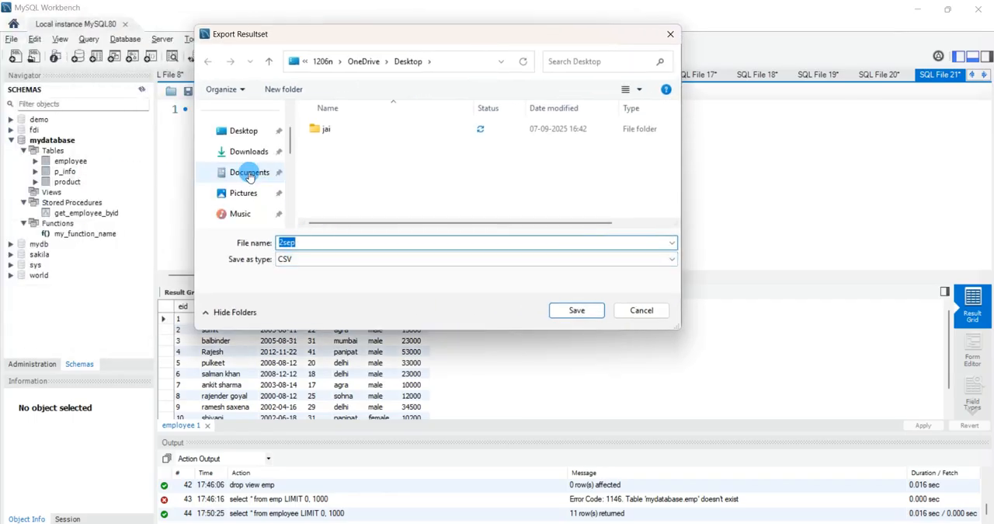
left_click(244, 130)
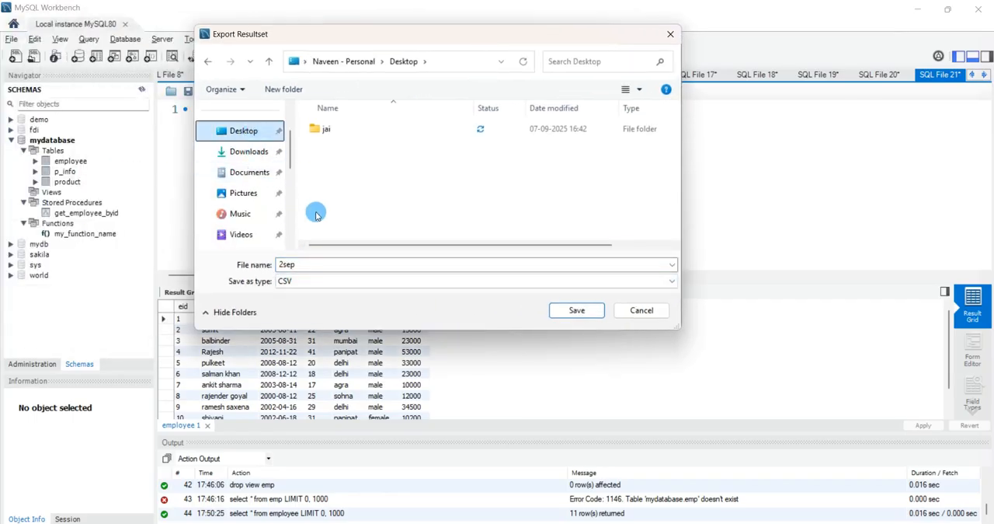
double_click(313, 264)
type("employee")
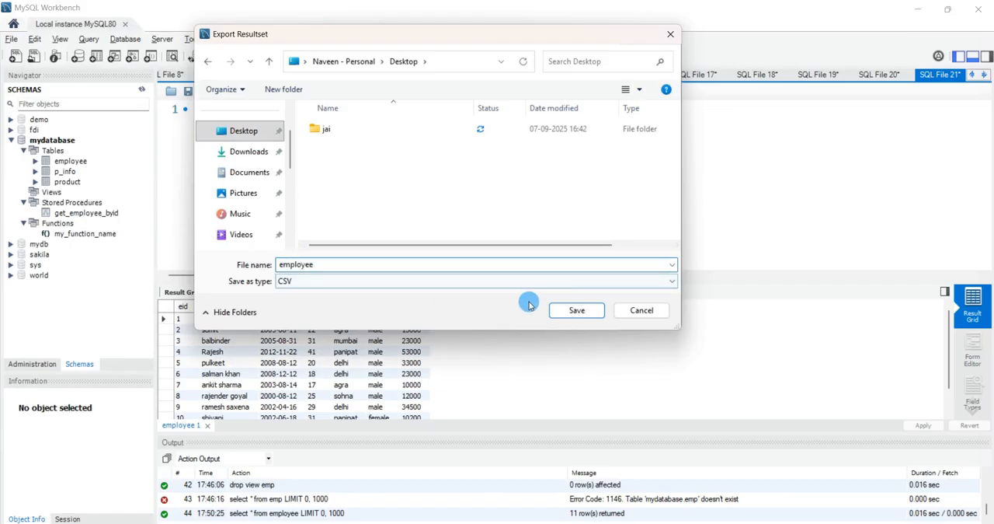
left_click(575, 310)
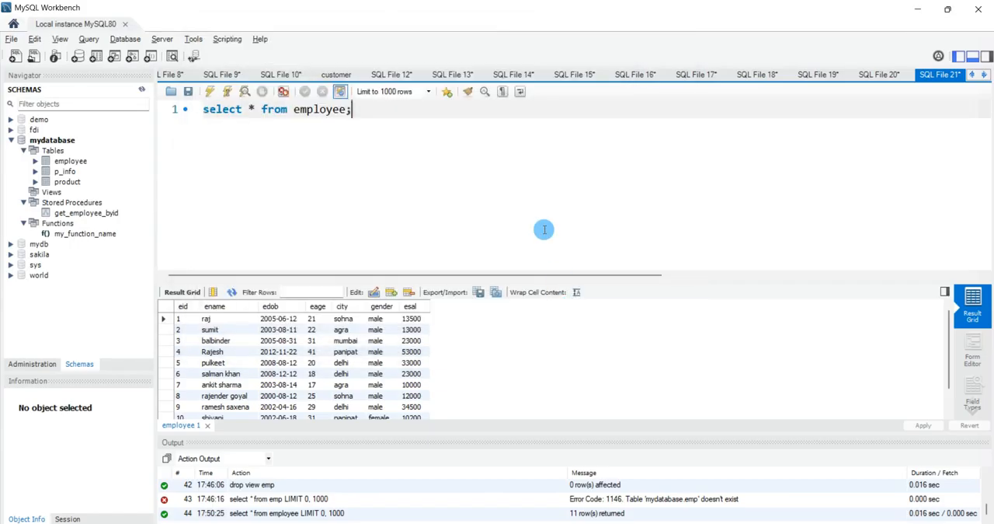
Step: Open the exported employee CSV file from the desktop in Excel
key("super+d")
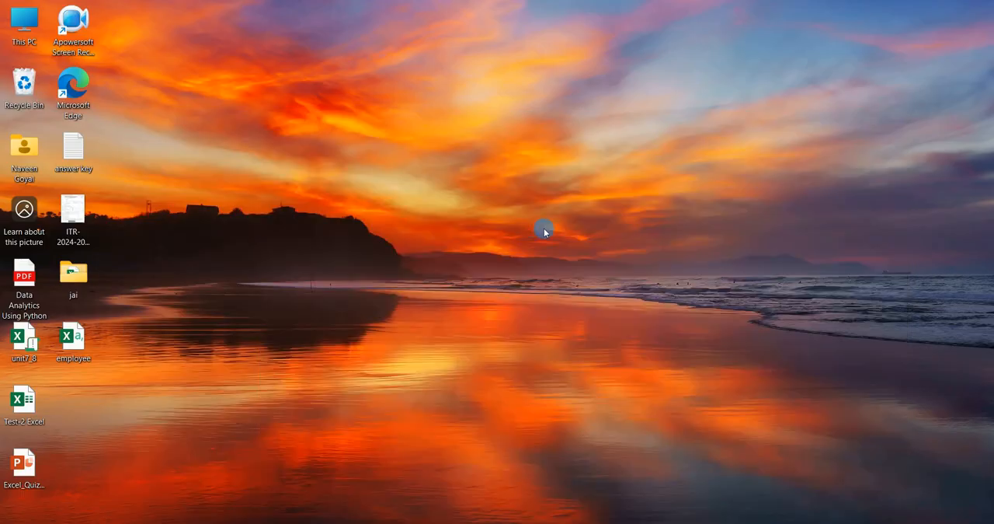
double_click(87, 345)
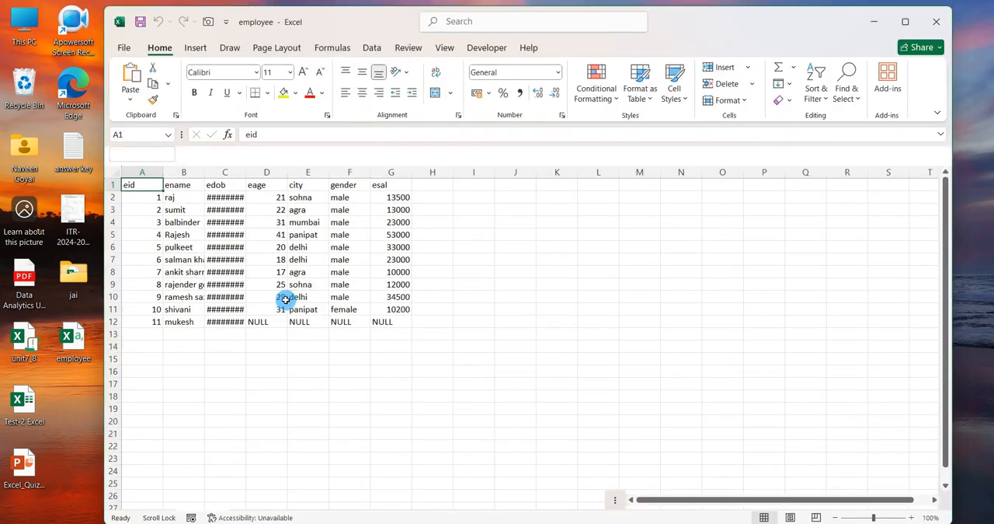
left_click(938, 133)
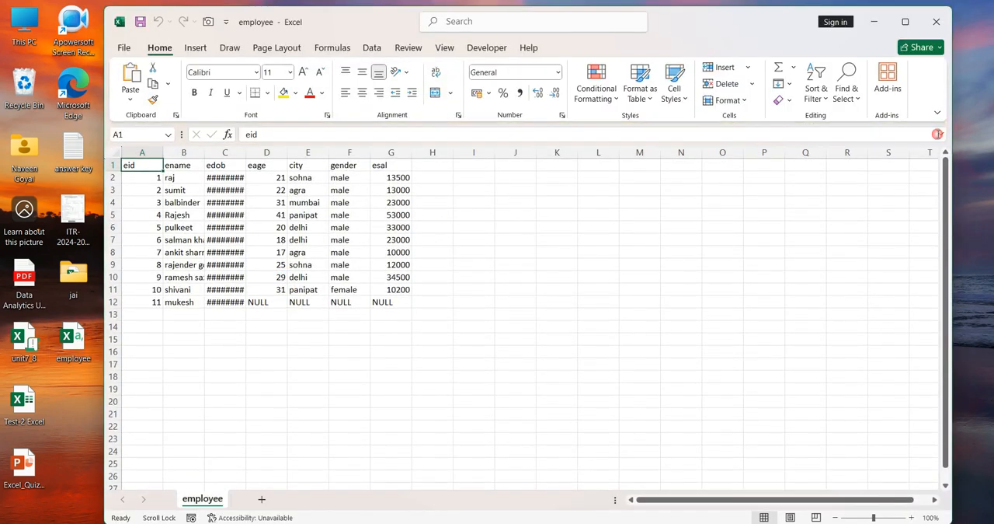
Step: Auto-fit all column widths in the employee sheet, then close the workbook and save its changes
left_click(115, 154)
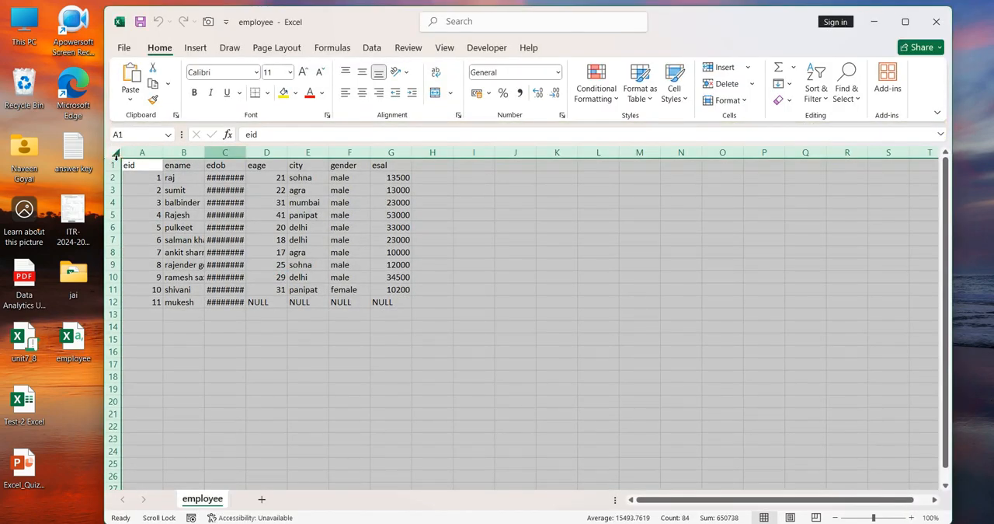
double_click(246, 152)
left_click(499, 317)
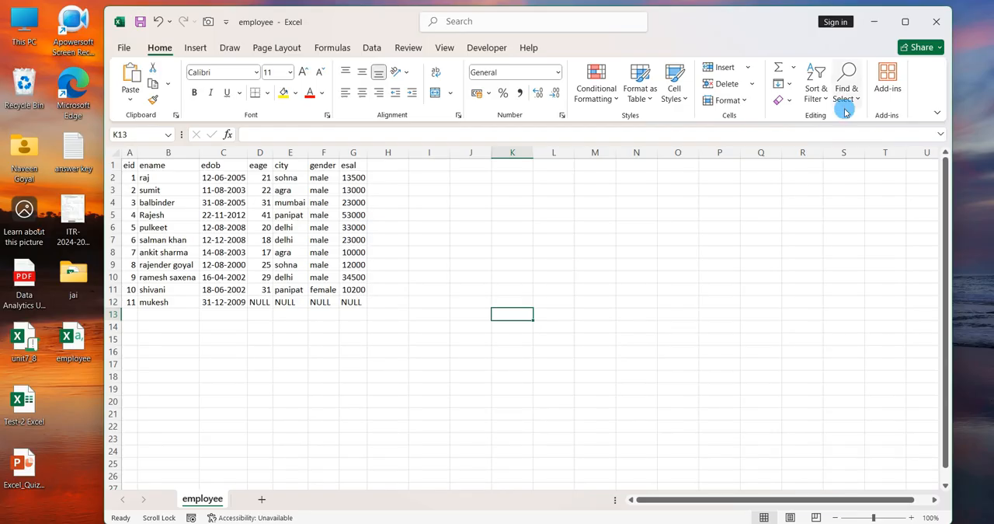
left_click(937, 21)
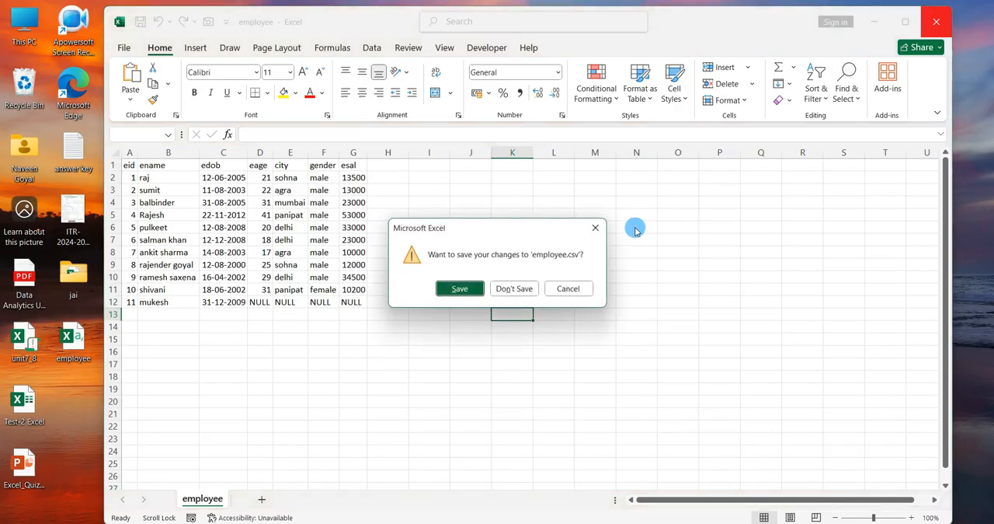
left_click(469, 288)
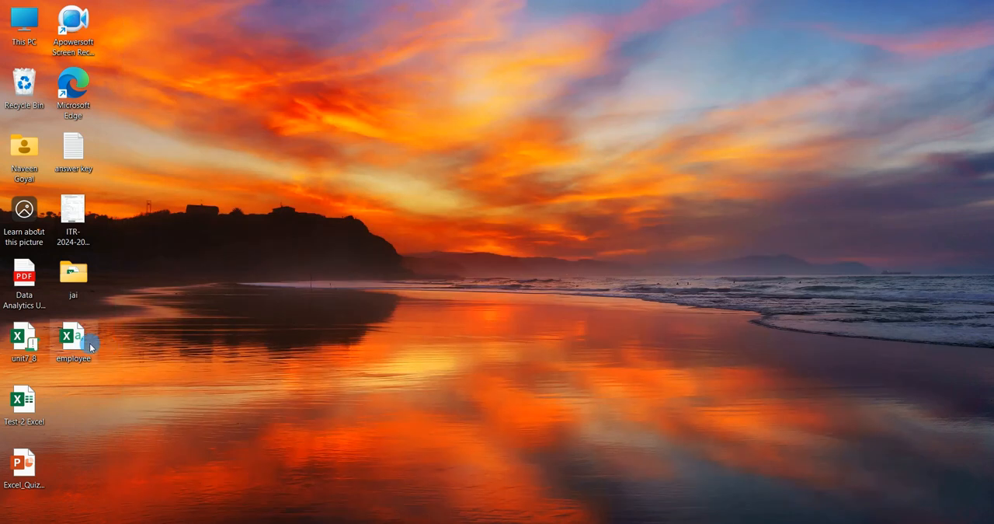
Step: Switch back to MySQL Workbench and run "create database mm;" below the existing query
left_click(630, 522)
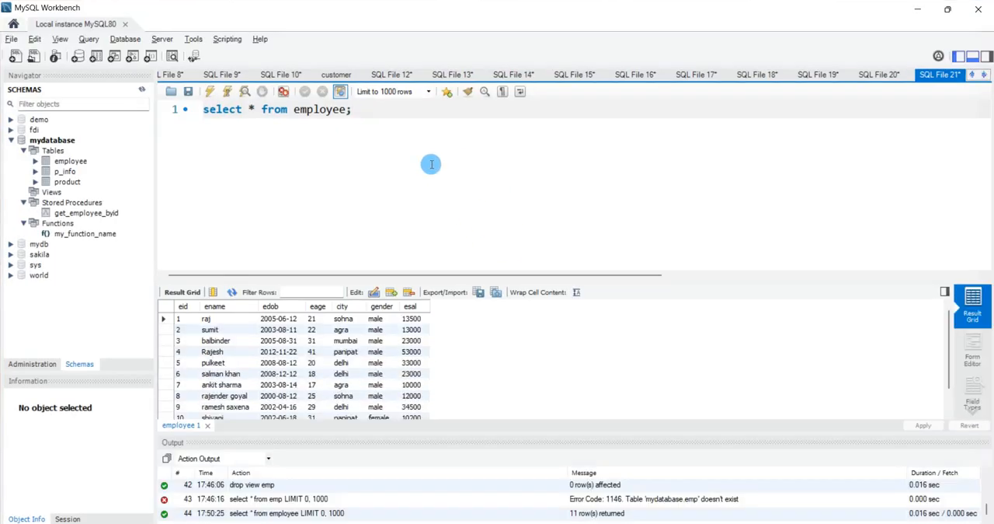
key("Return")
key("Return")
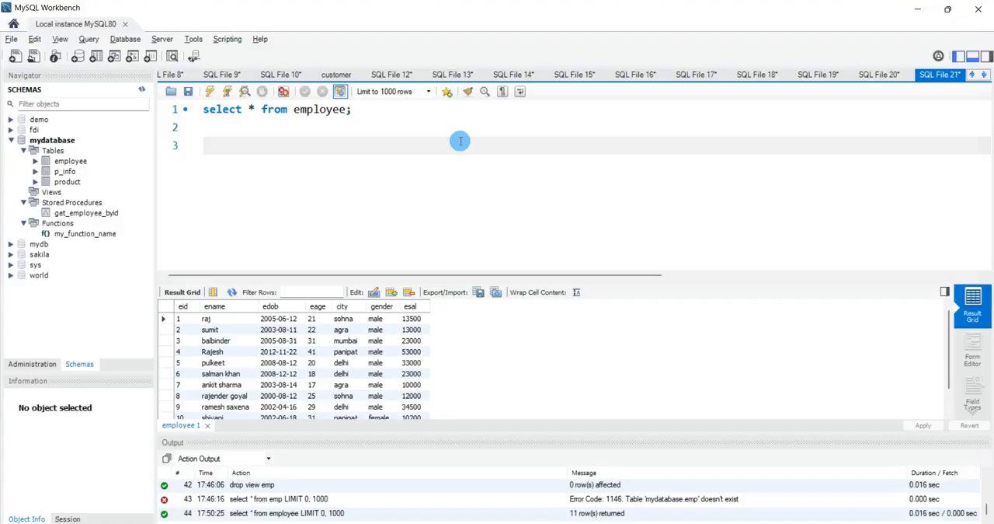
type("create database mm;")
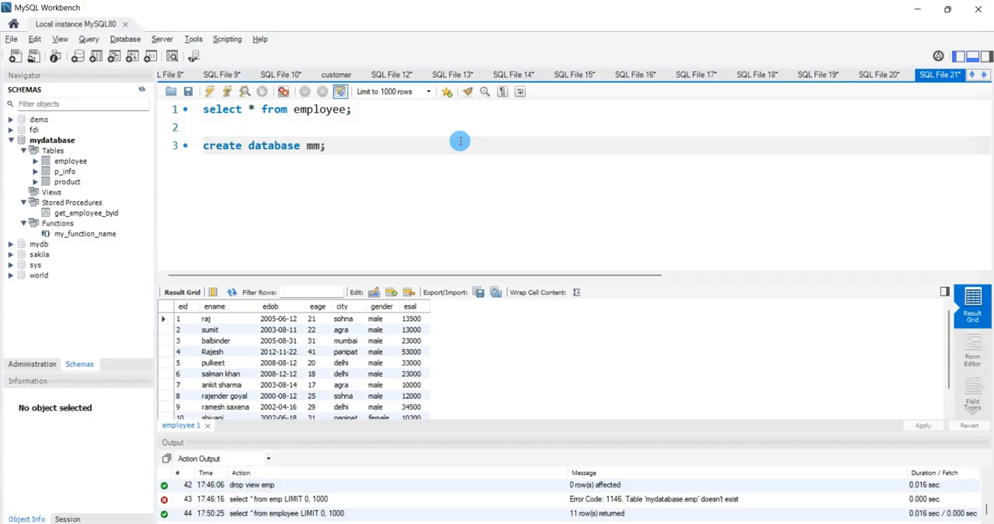
key("ctrl+Return")
Step: Add the statement "use mm;" on the following line and run it
key("Return")
type("us")
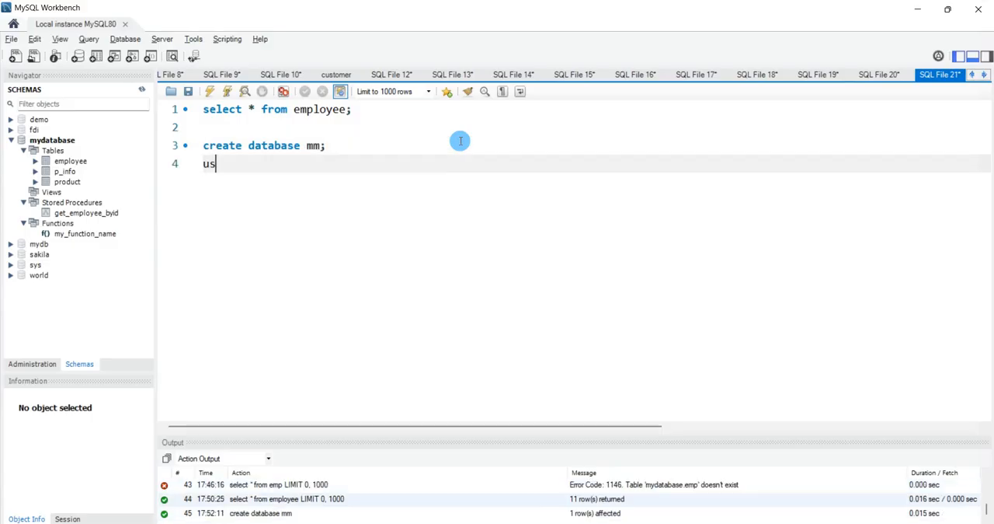
type("e mm;")
key("ctrl+Return")
key("Return")
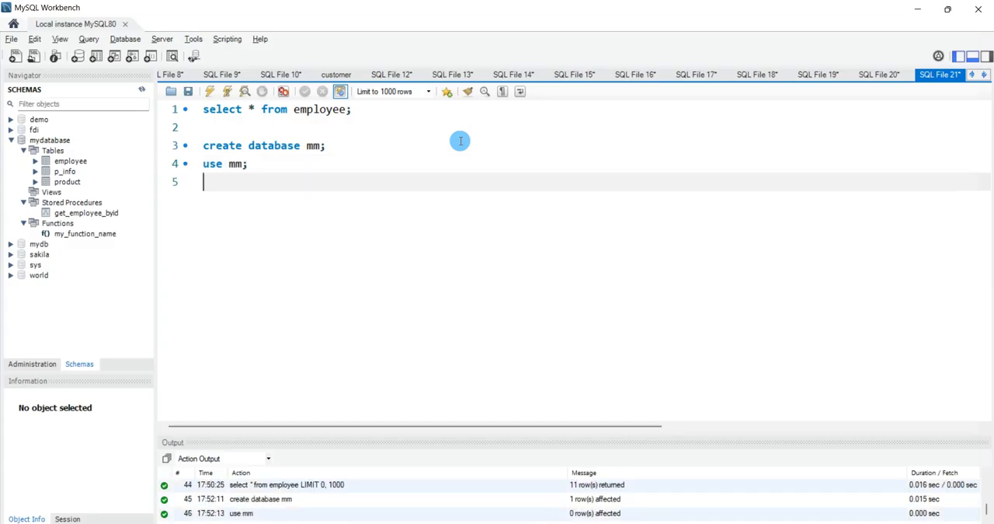
Step: Refresh the schema list and start the Table Data Import Wizard for the mm schema's tables
left_click(142, 90)
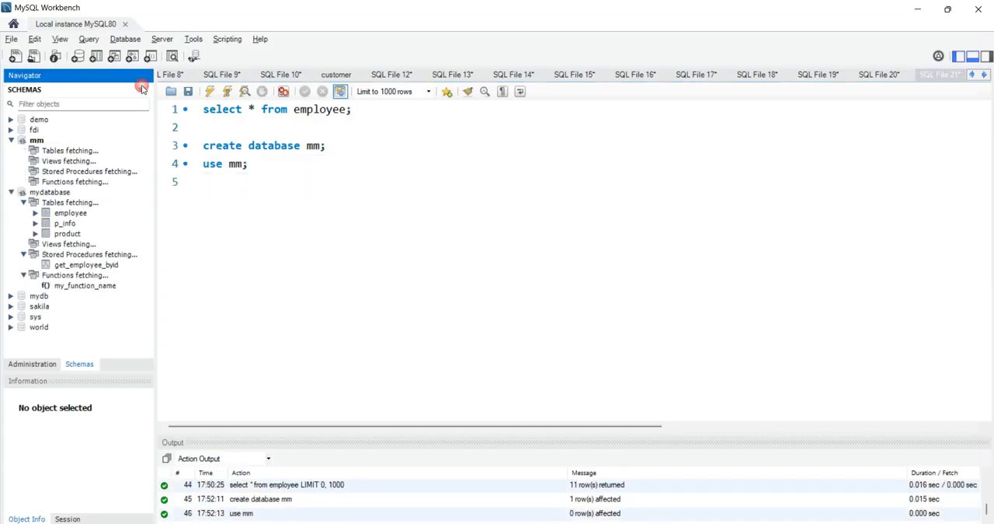
left_click(54, 152)
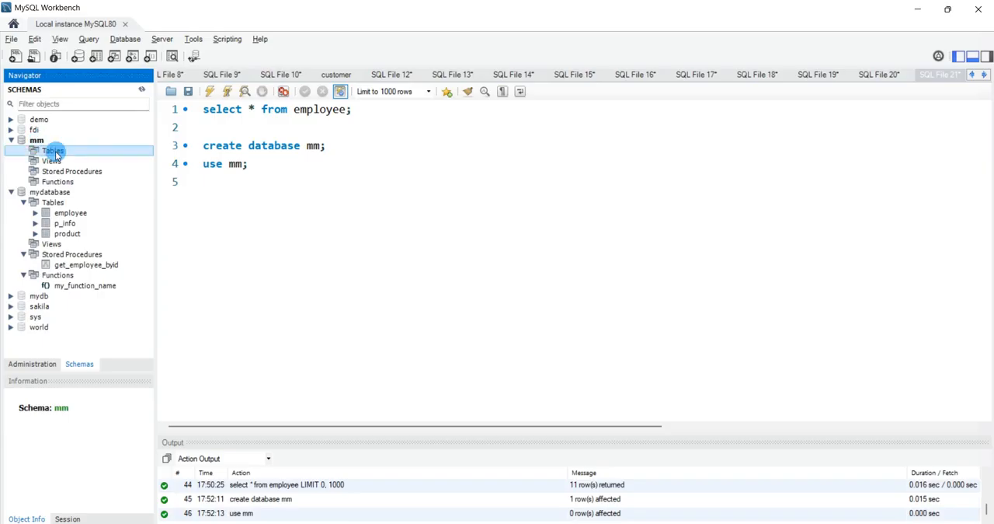
right_click(54, 153)
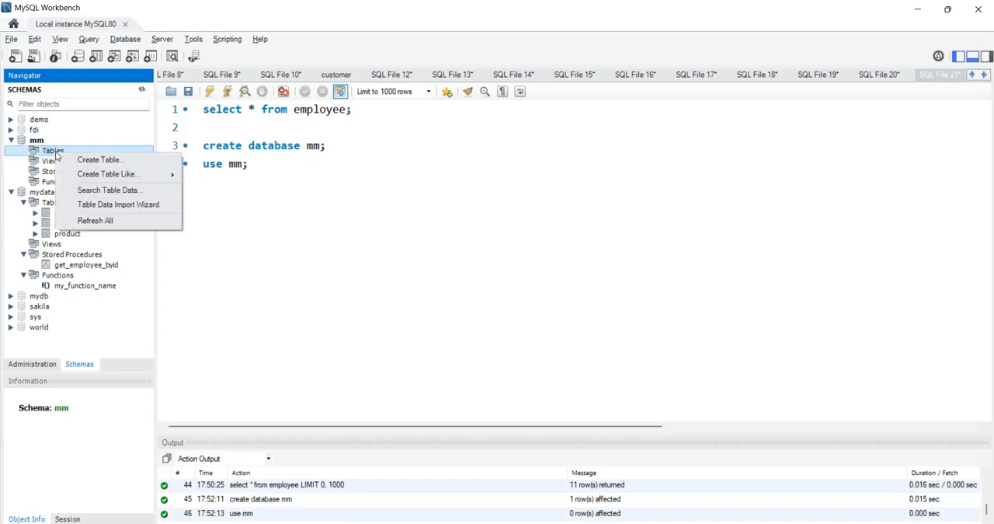
left_click(133, 205)
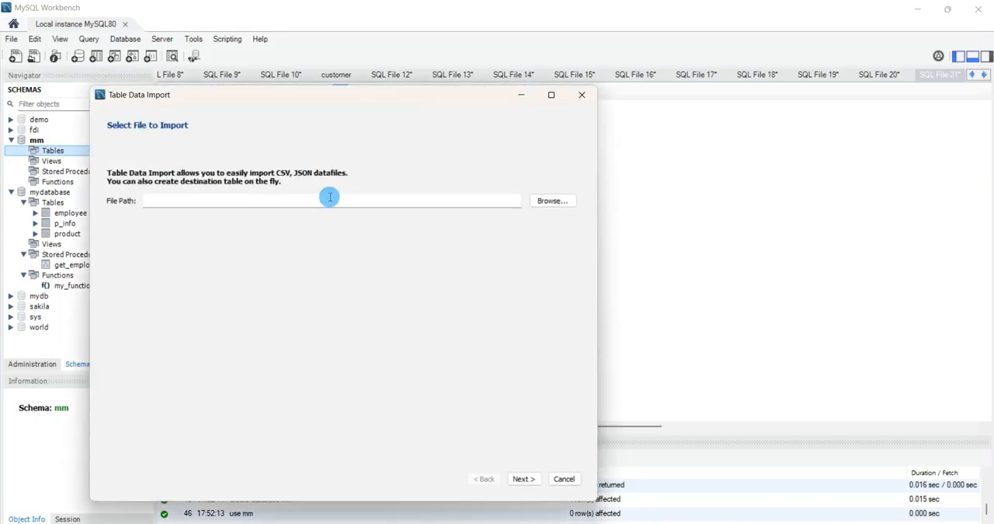
Step: Choose employee.csv from the Desktop as the import file and accept a new table employee in mm as the destination
left_click(552, 201)
left_click(159, 236)
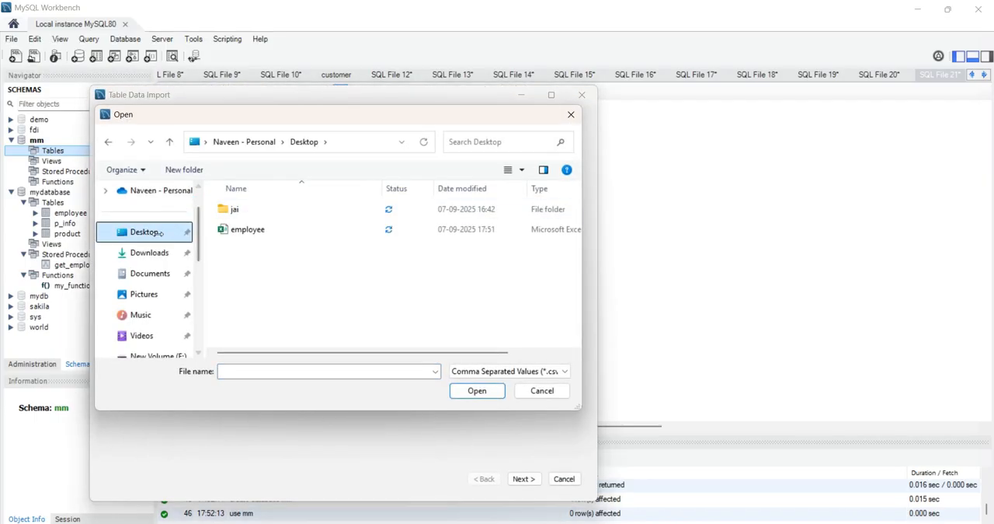
left_click(247, 229)
left_click(477, 390)
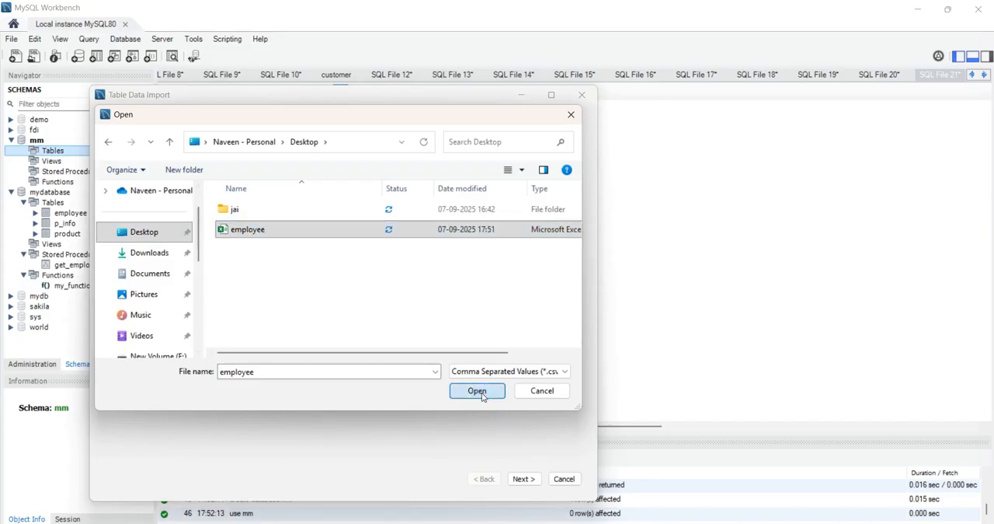
left_click(522, 479)
left_click_drag(411, 96, 616, 57)
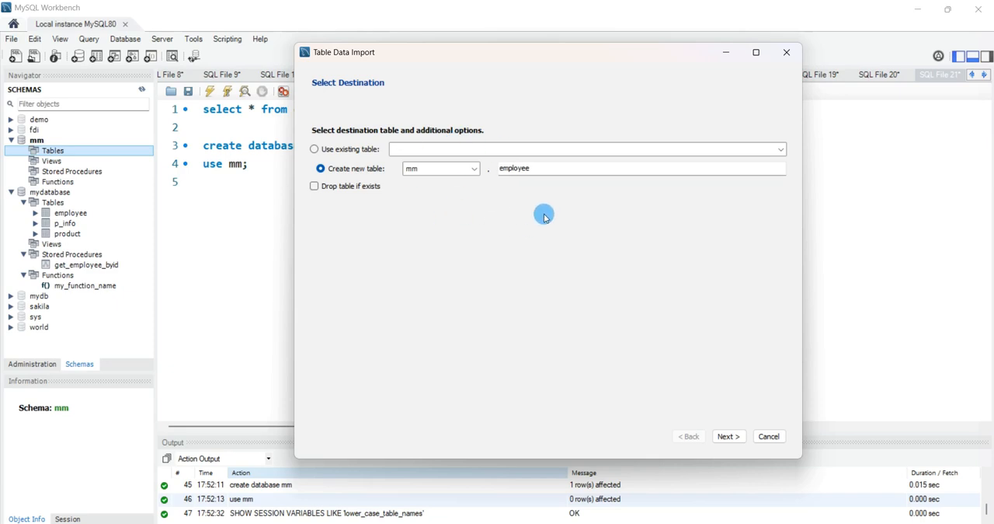
left_click(728, 436)
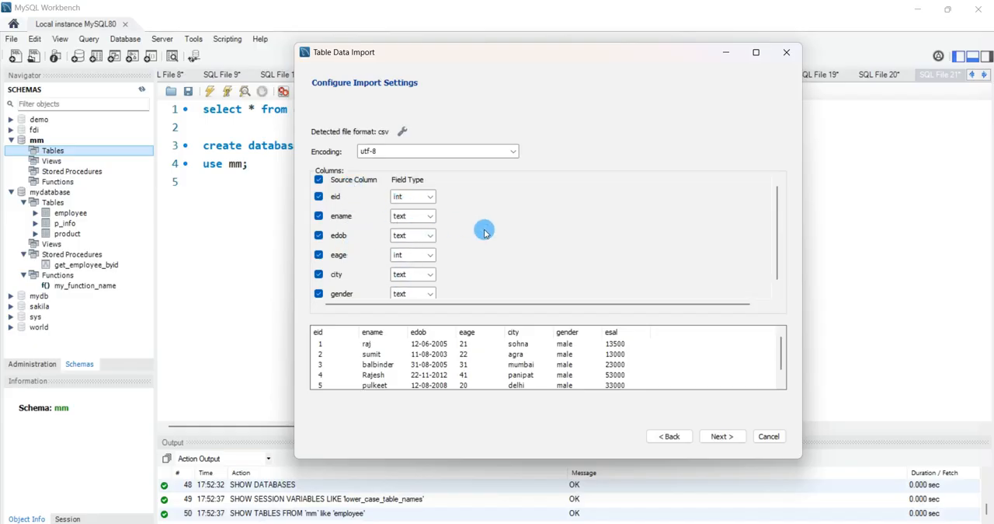
Step: Set the CSV import's field separator to a comma and its line separator to CR, and accept the import settings
left_click(403, 135)
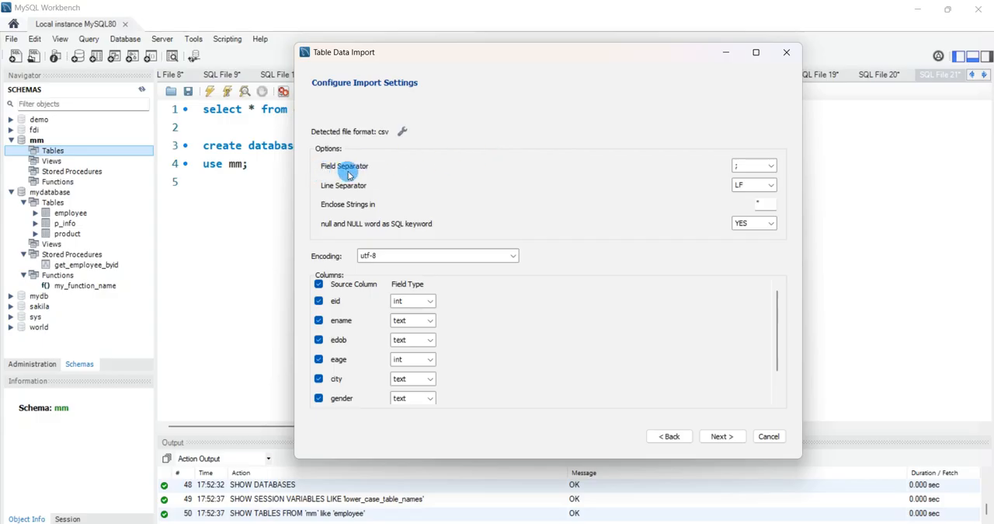
left_click(733, 166)
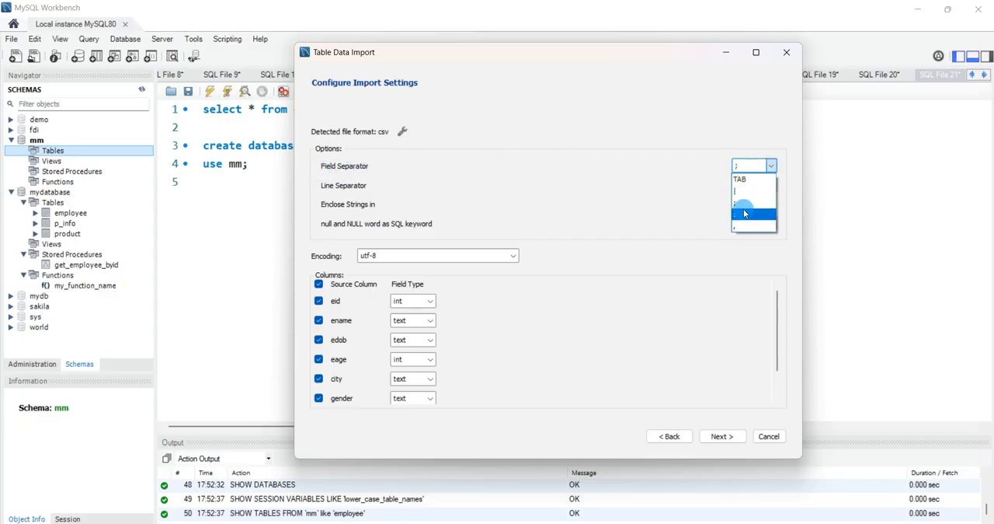
left_click(745, 227)
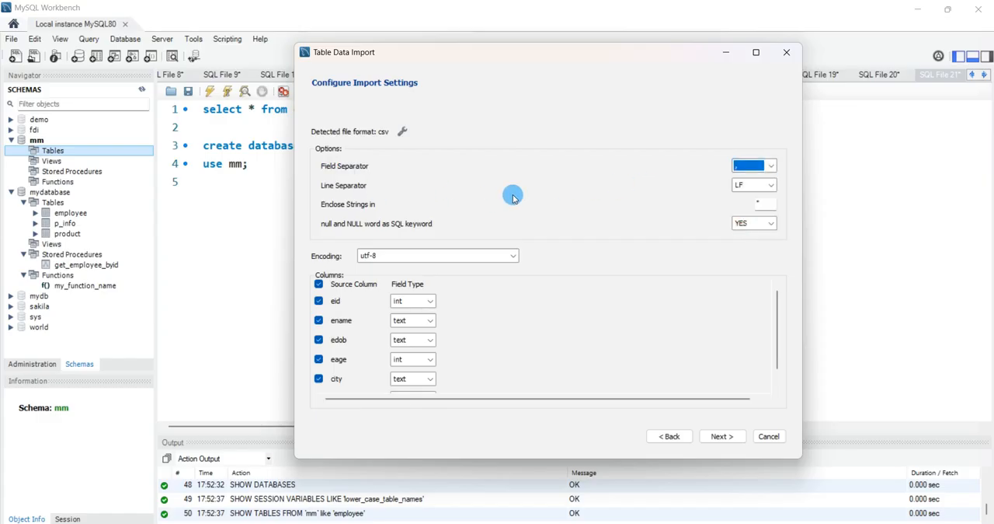
left_click(748, 187)
left_click(747, 200)
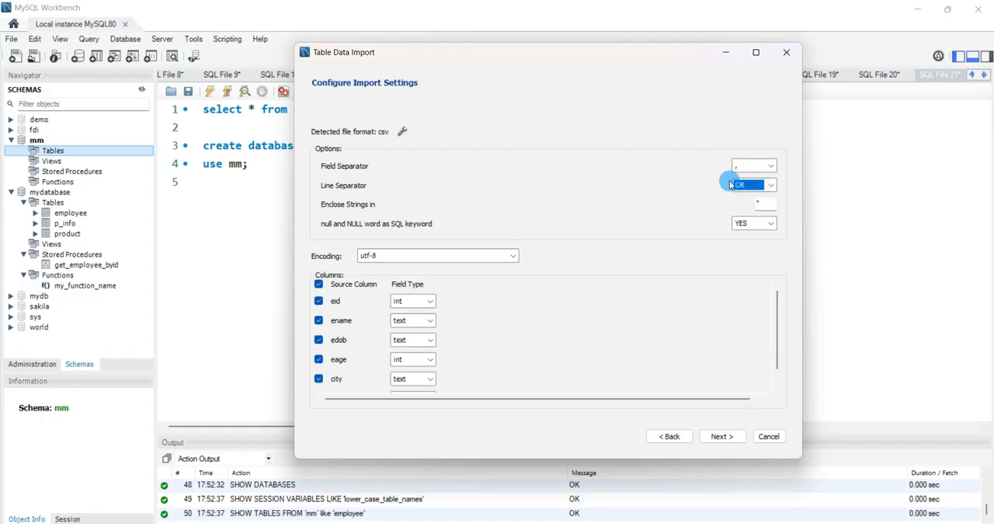
left_click(716, 436)
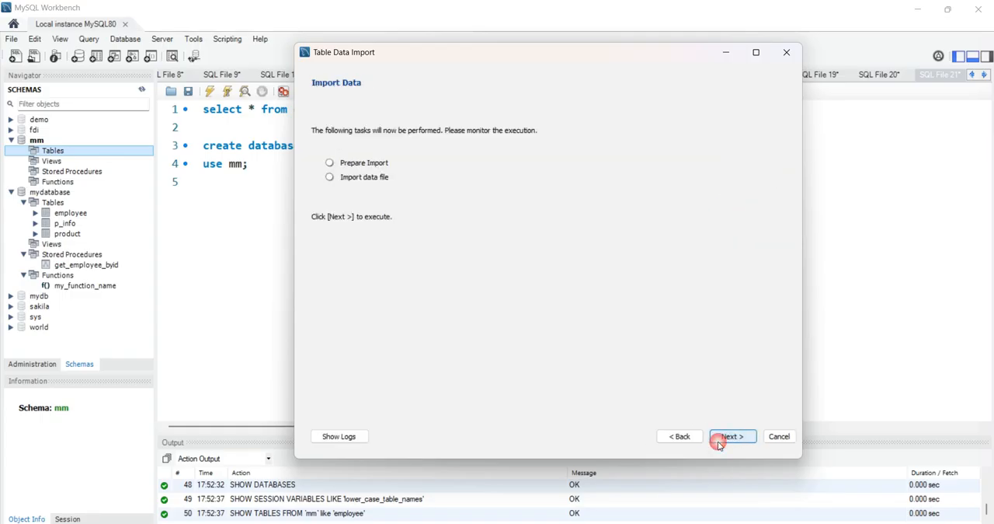
Step: Execute the import of employee.csv into mm and finish the wizard
left_click(722, 438)
left_click(723, 437)
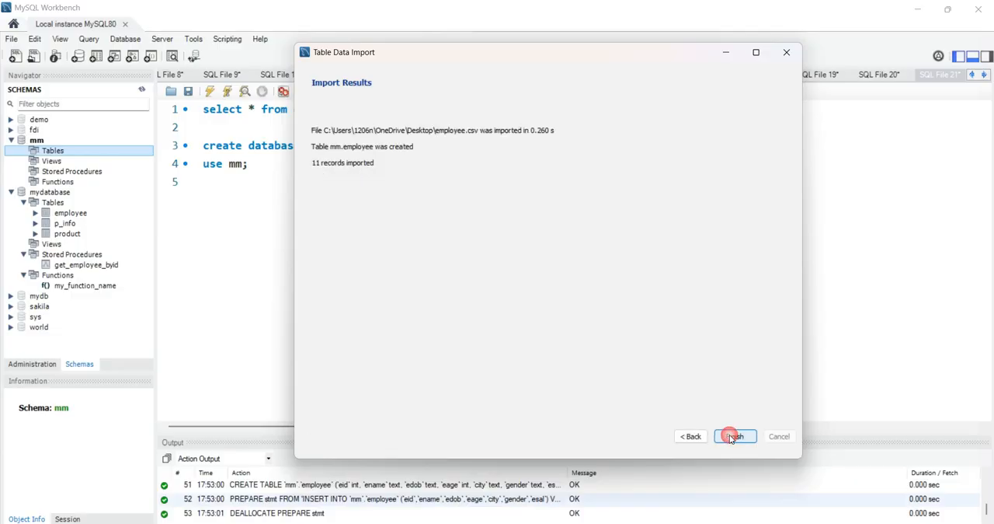
left_click(734, 436)
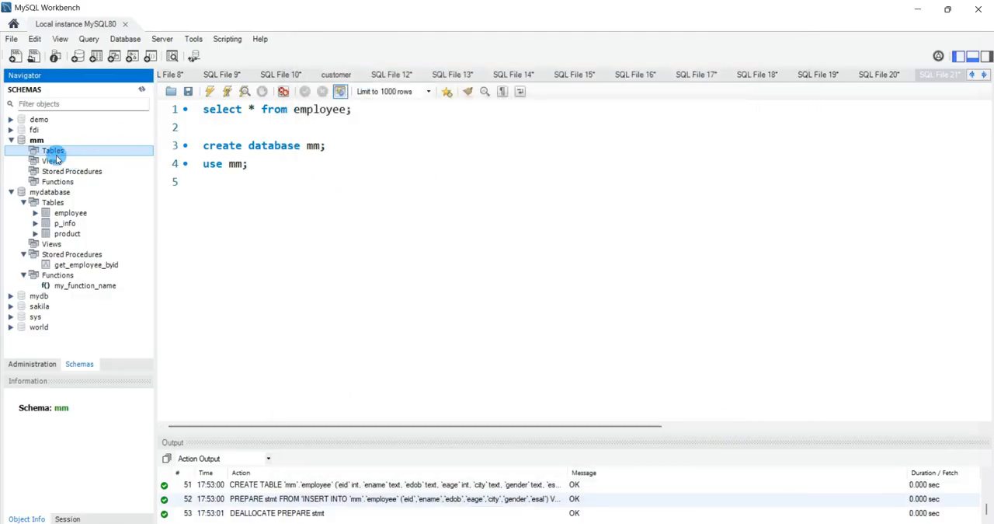
Step: Close MySQL Workbench and launch MySQL Workbench 8.0 CE again
left_click(981, 14)
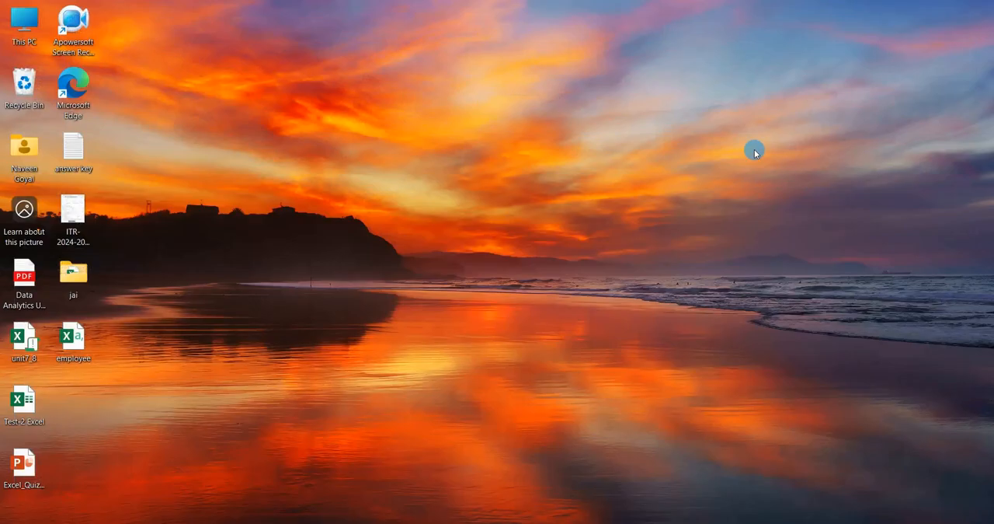
key("super")
type("mysql")
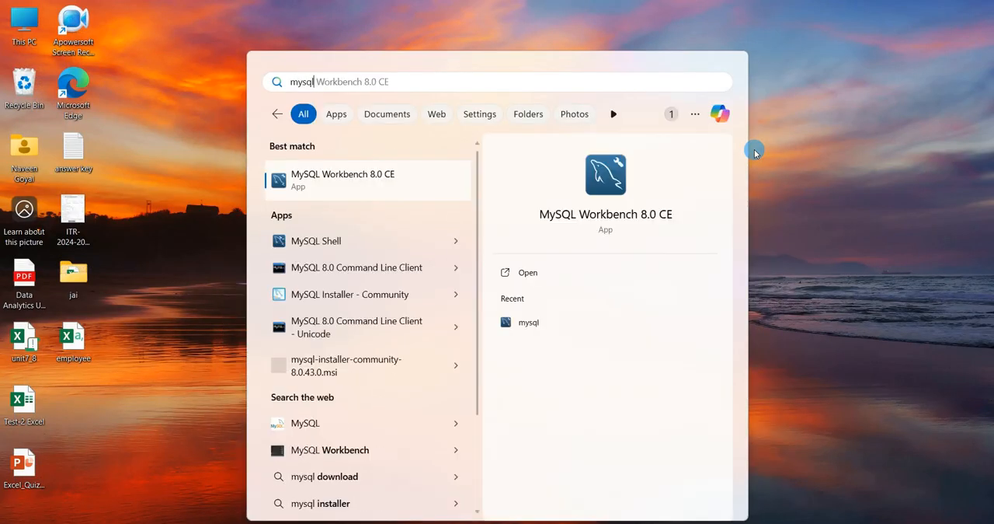
left_click(387, 178)
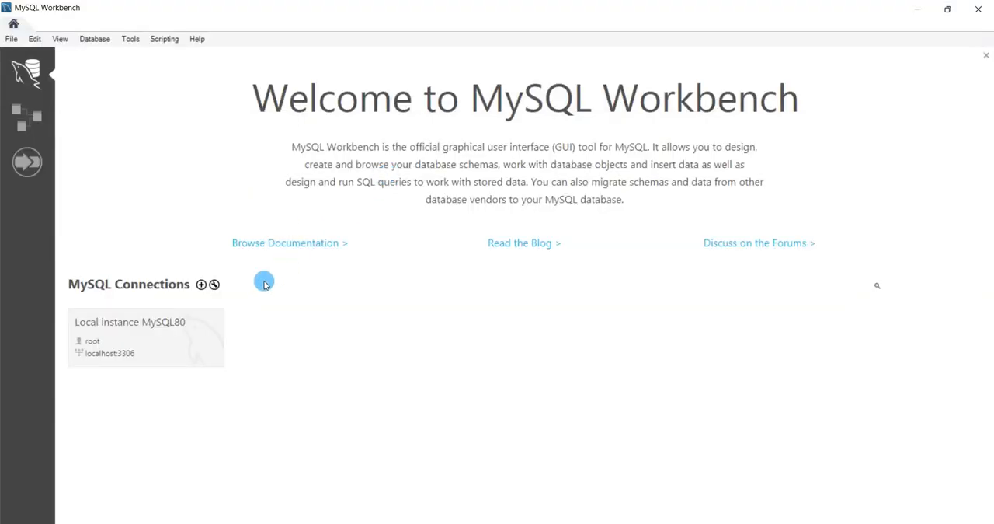
Step: Connect to the Local instance MySQL80 server by entering the root account's password
left_click(184, 334)
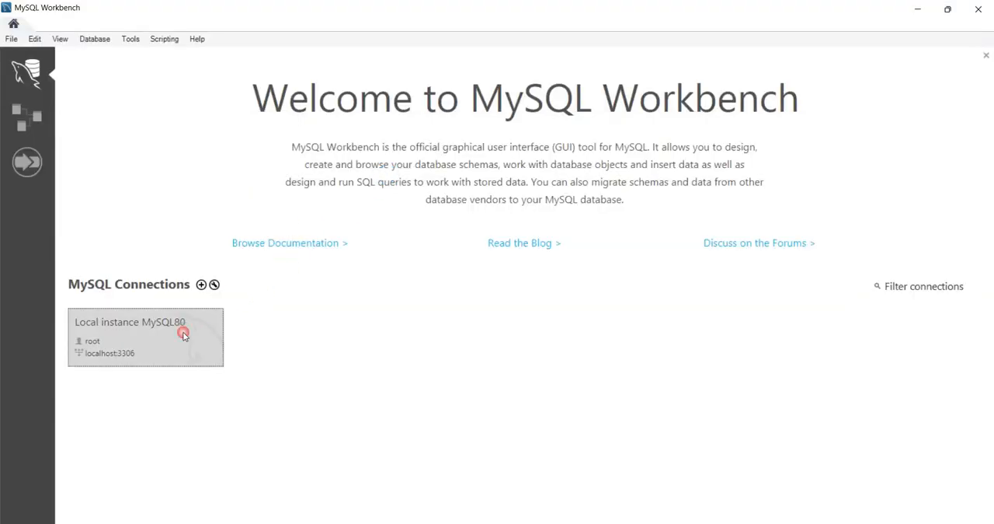
type("**")
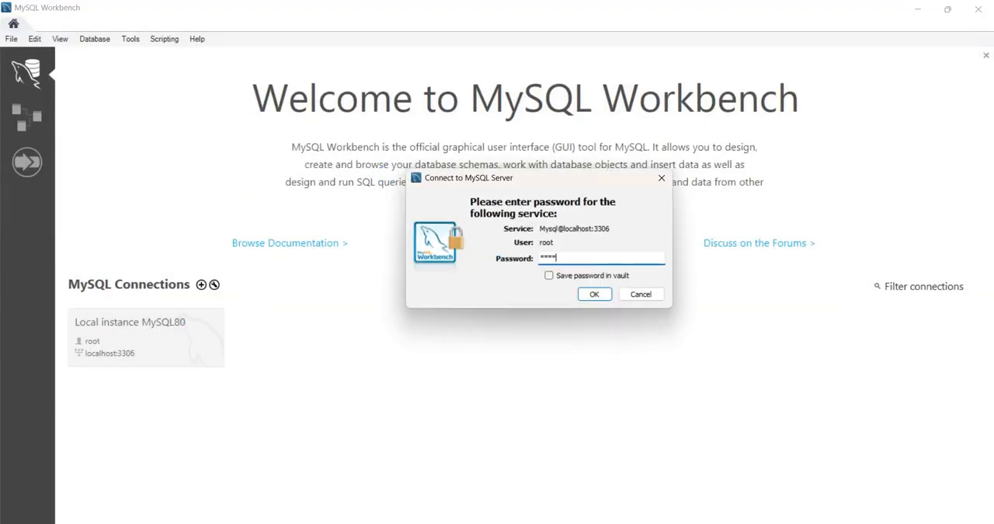
key("Return")
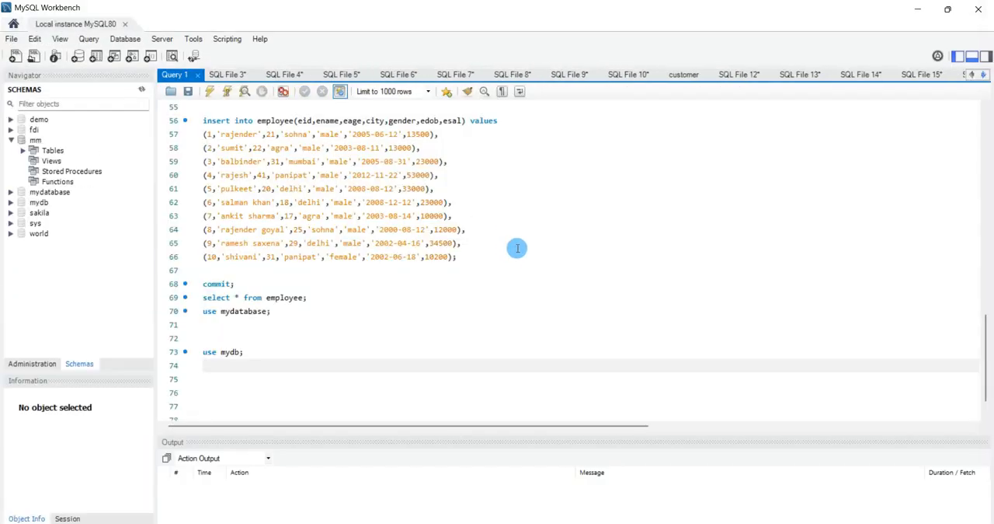
Step: Open a new SQL query file and run "use mm;" to make mm the default schema
key("ctrl+t")
type("use m")
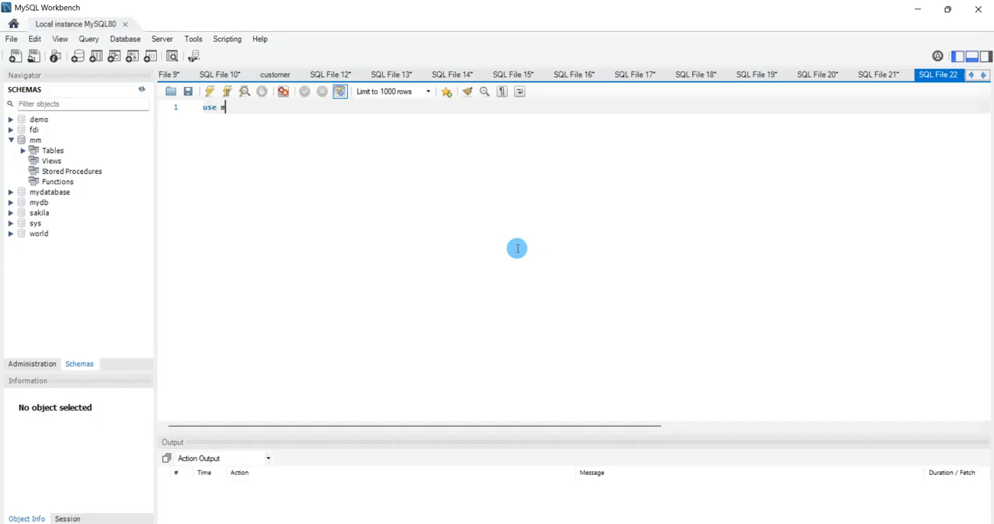
type("m;")
key("ctrl+Return")
scroll(548, 193, "up", 2)
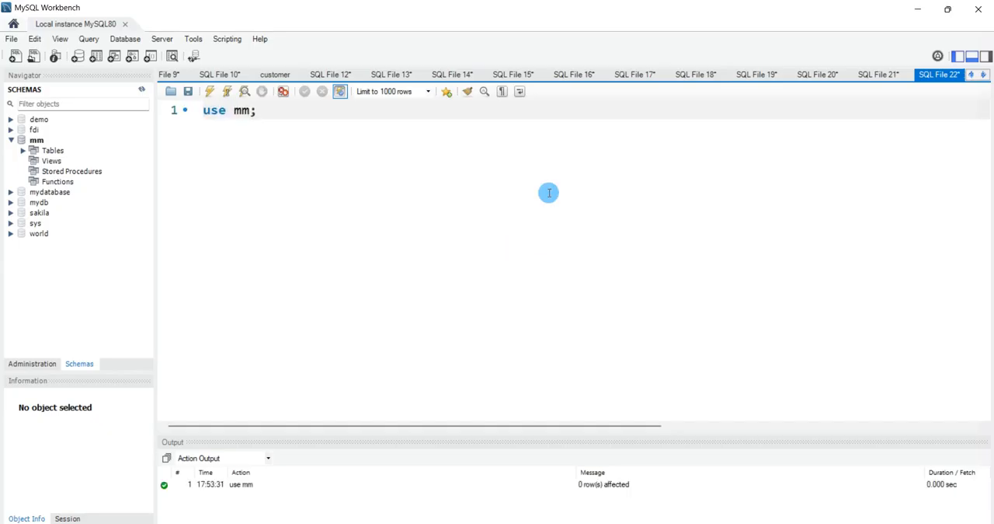
key("Return")
type("select")
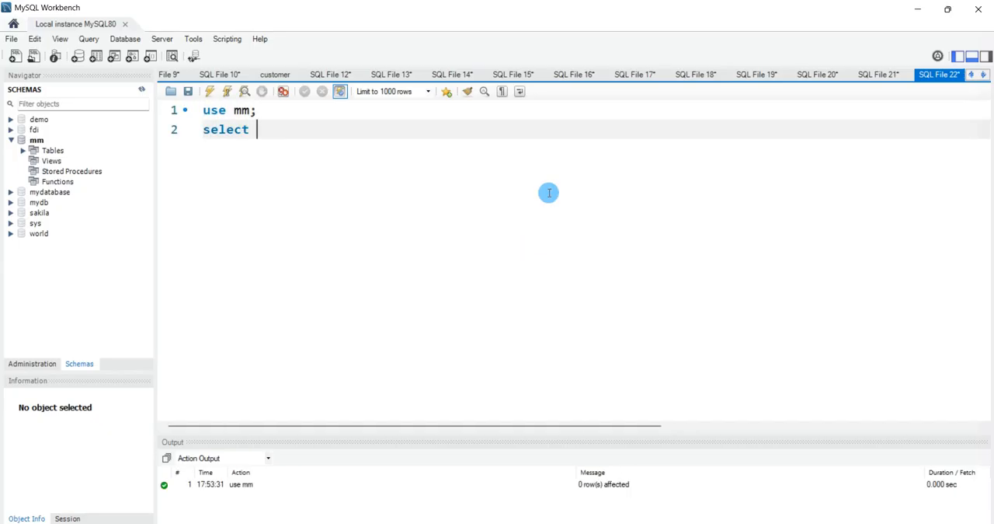
key("BackSpace")
key("BackSpace")
key("BackSpace")
key("BackSpace")
key("BackSpace")
key("BackSpace")
key("BackSpace")
type("sh")
key("BackSpace")
key("BackSpace")
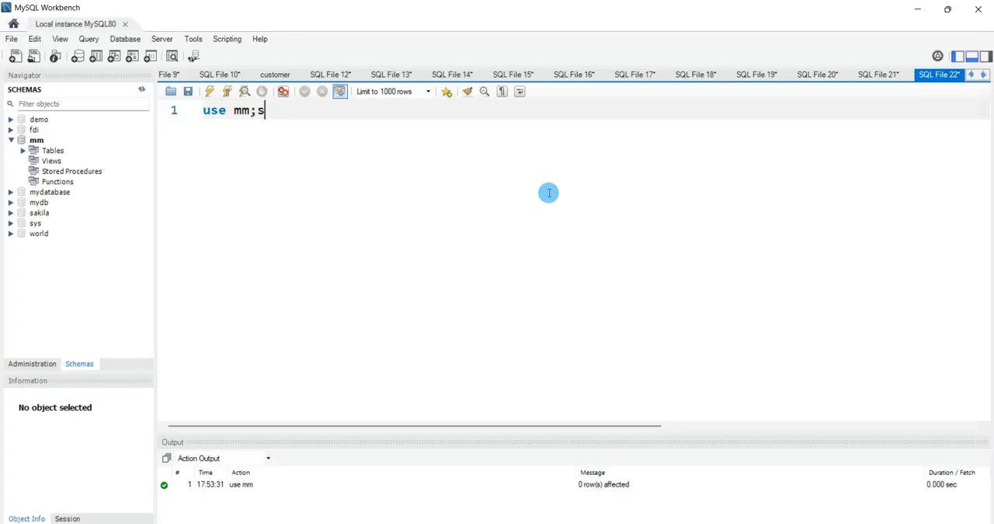
Step: Add "show tables;" on line 2 of the query and run it to list the tables in mm
key("Return")
type("show tables;")
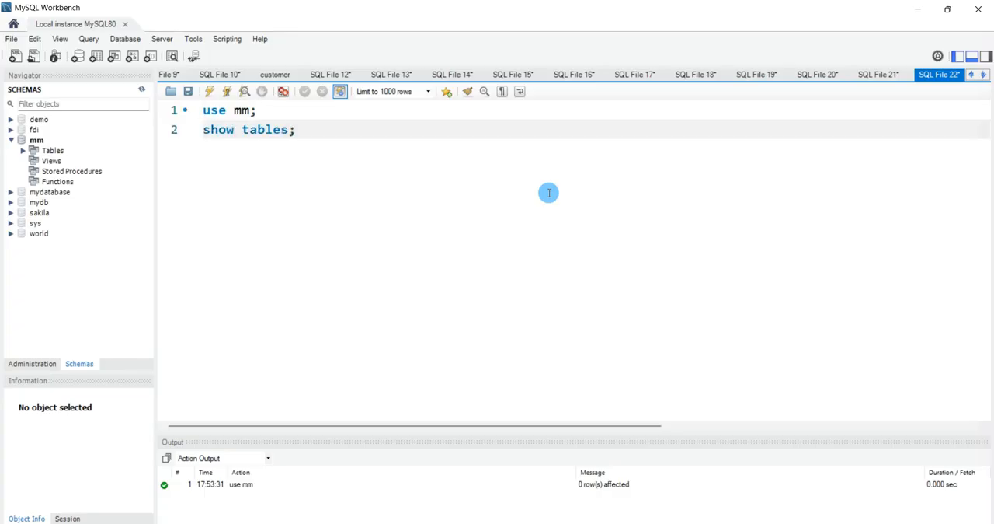
key("ctrl+Return")
Step: Add "select * from employee;" on line 3 and run it to display the imported employee records
key("Return")
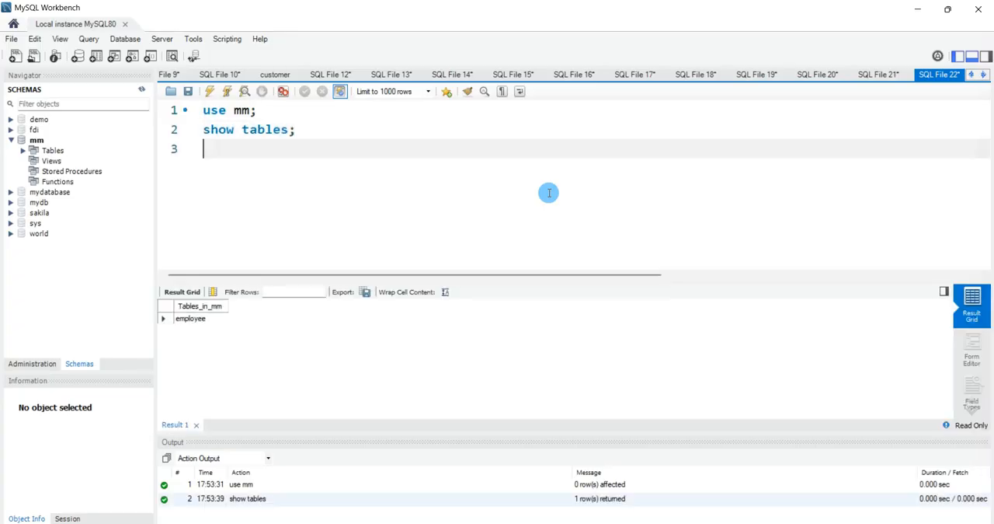
type("select * from employee;")
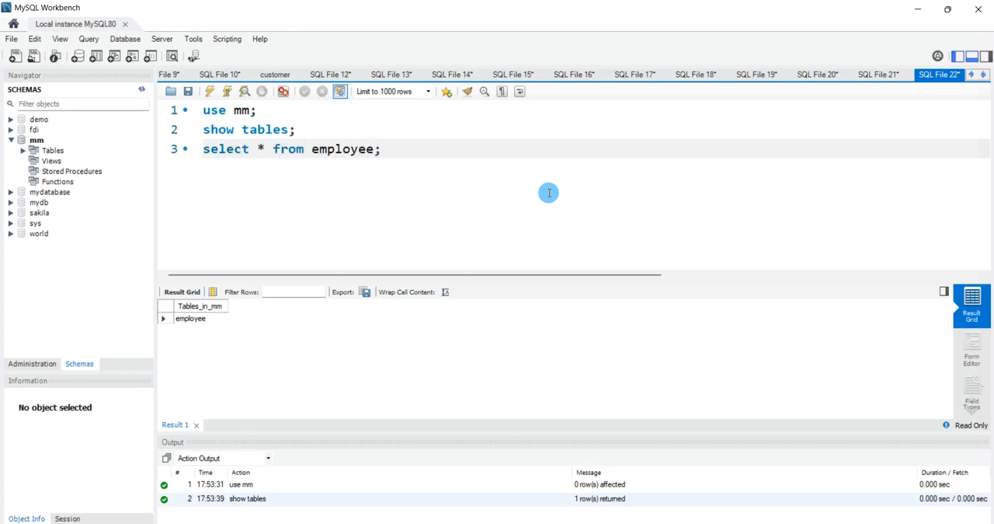
key("ctrl+Return")
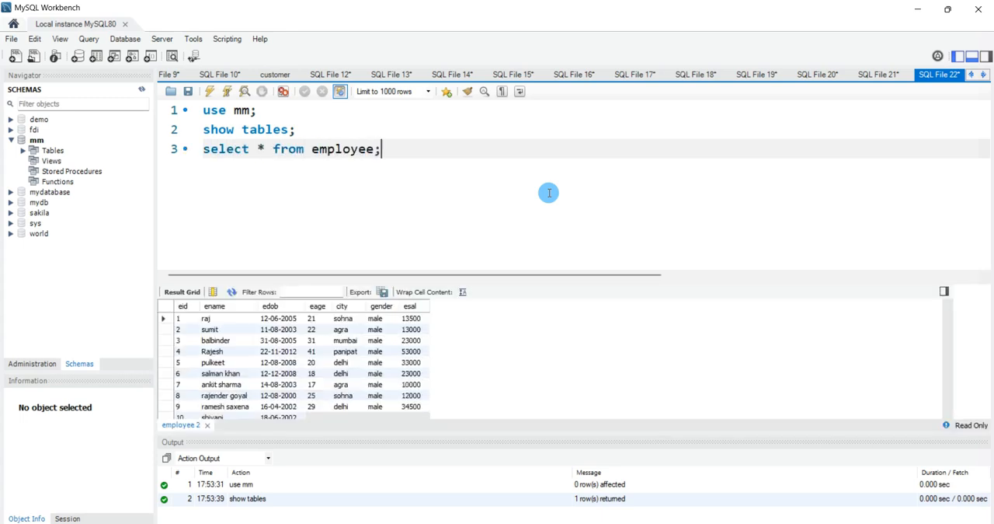